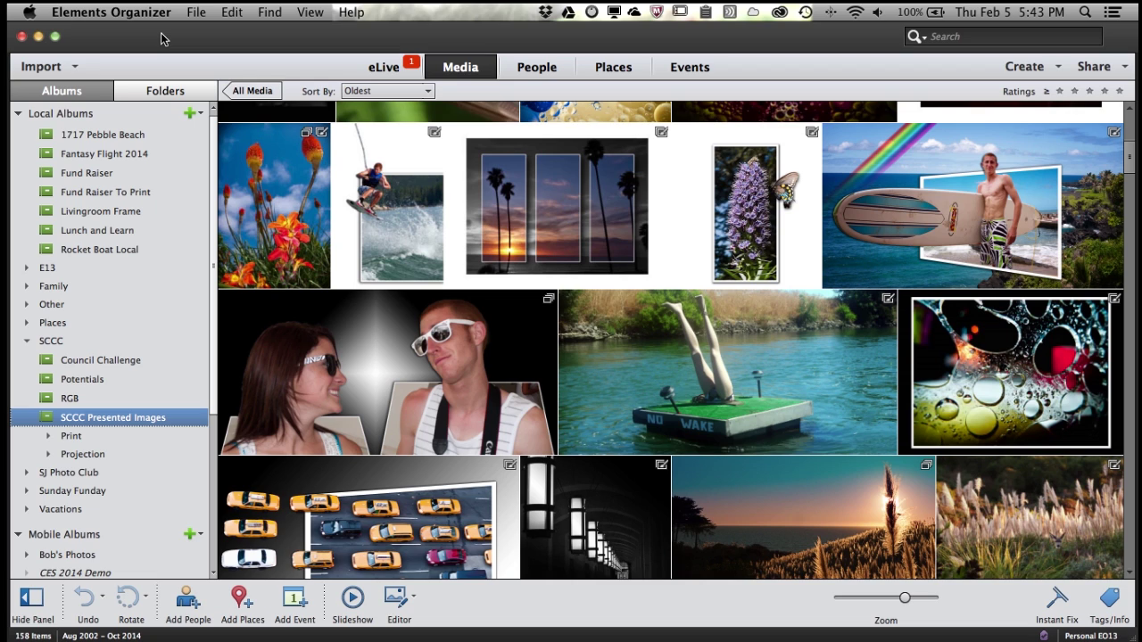
- Browse by People, open one named person's photos and scroll through the whole collection
click(539, 72)
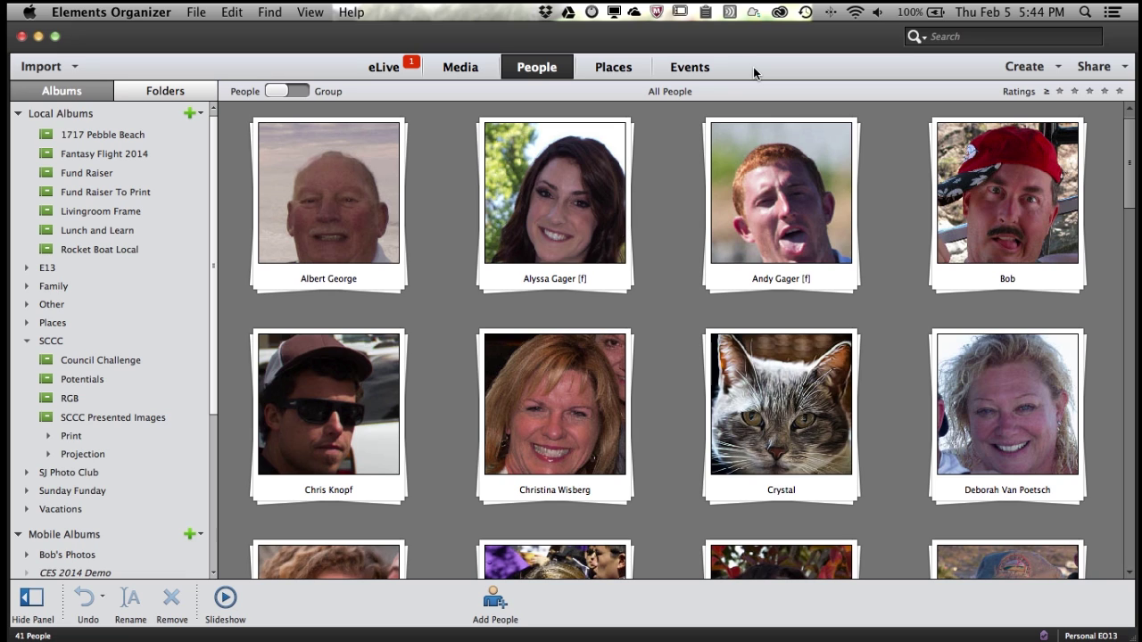
double_click(558, 220)
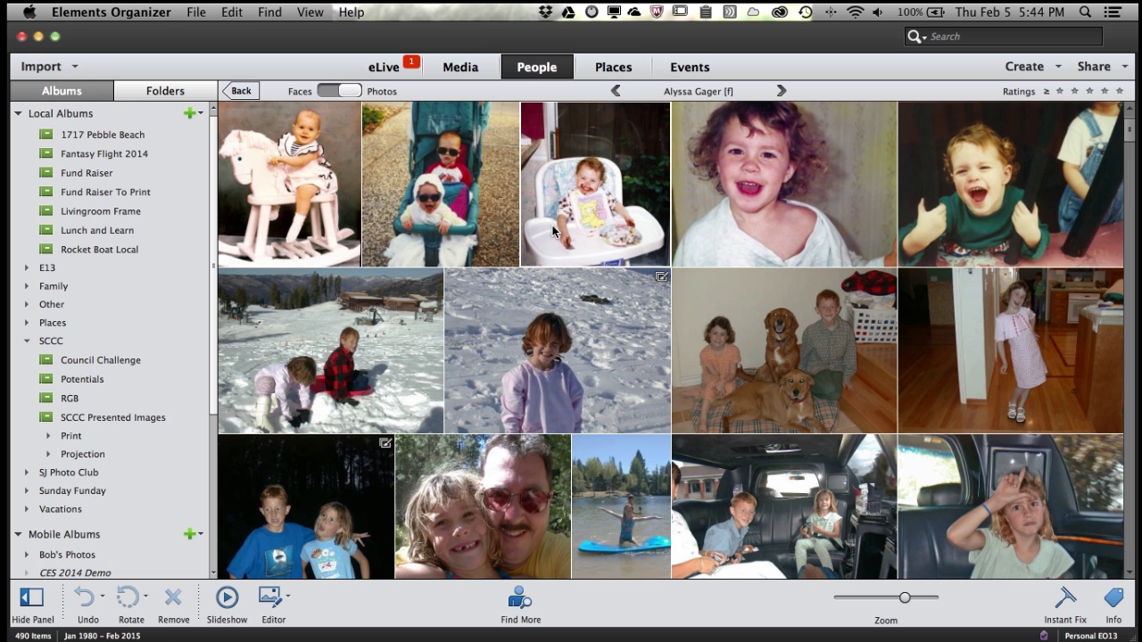
scroll(552, 225, down, 10)
scroll(553, 224, down, 15)
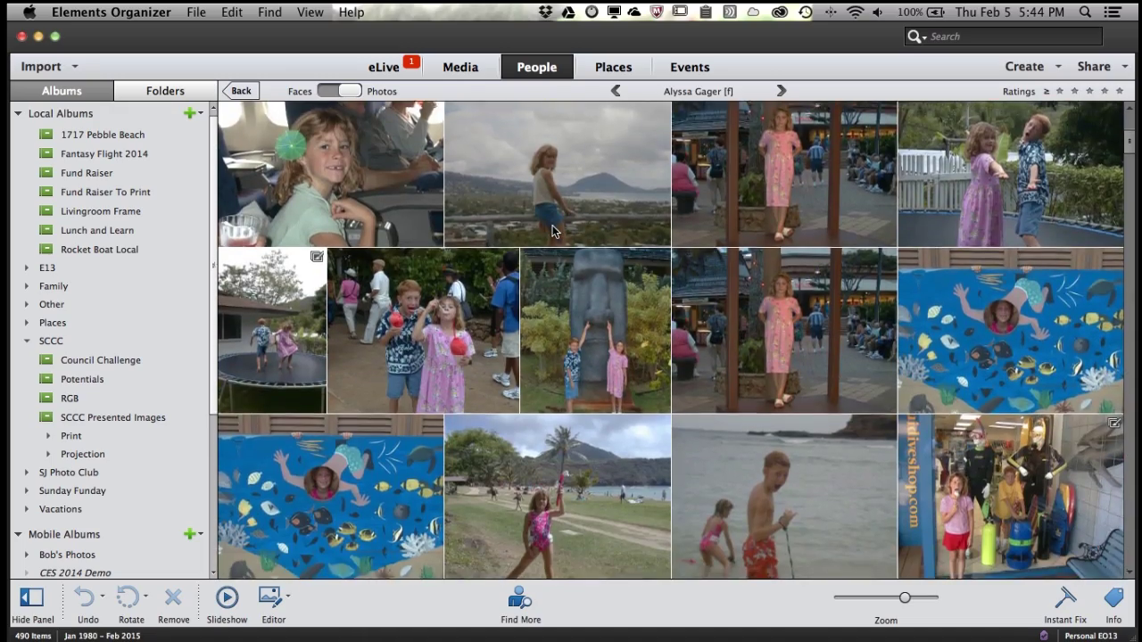
scroll(552, 230, down, 15)
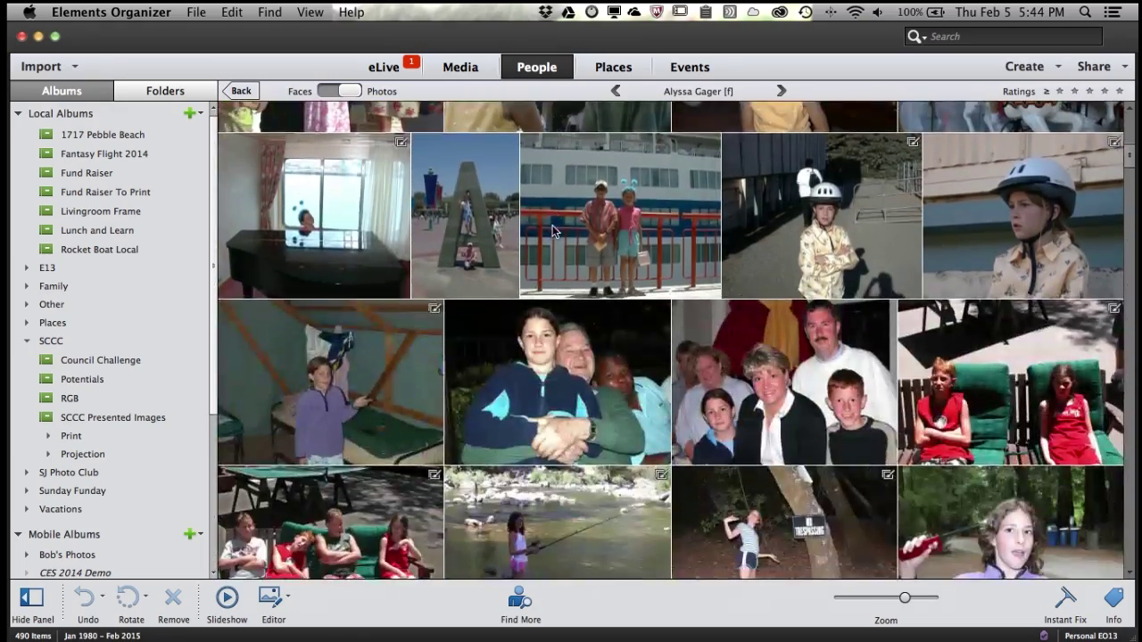
scroll(552, 230, down, 15)
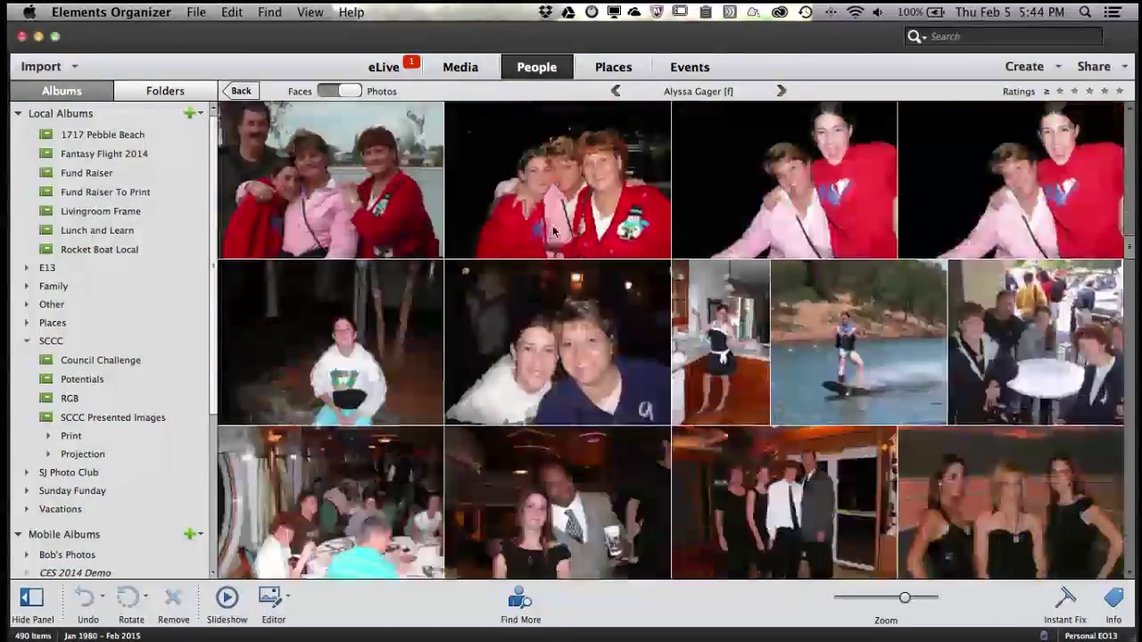
scroll(553, 230, down, 15)
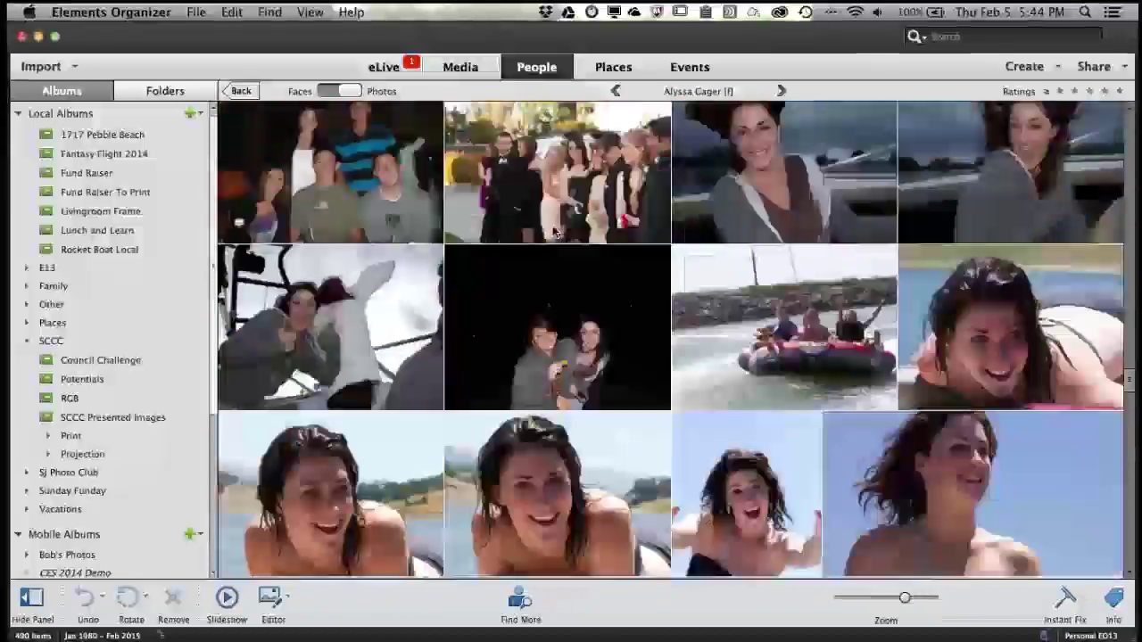
scroll(552, 230, down, 15)
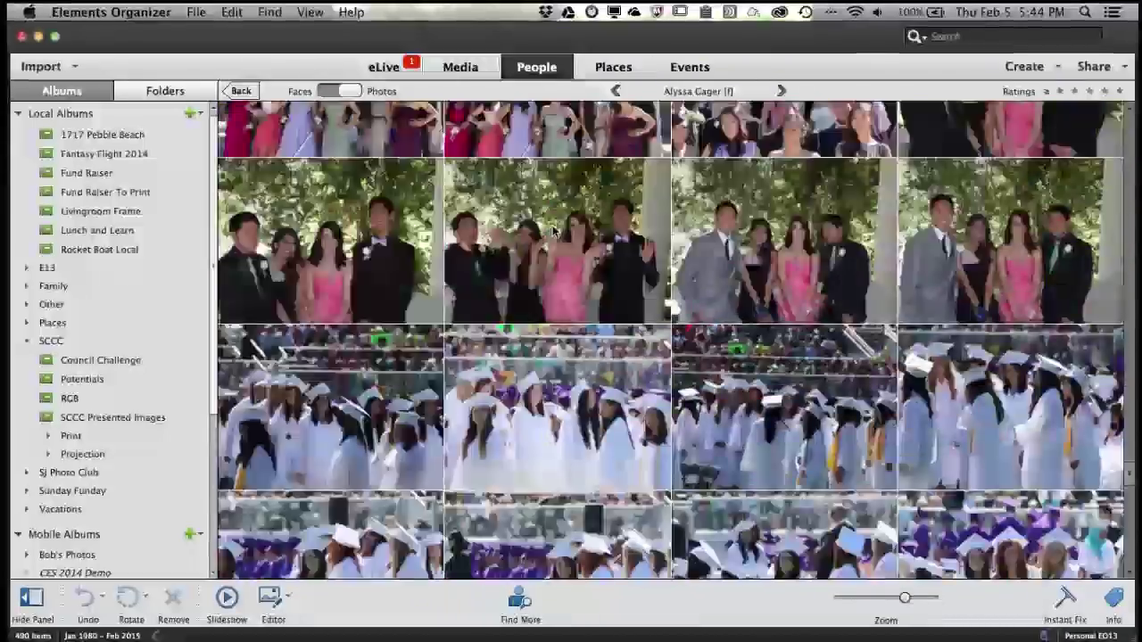
scroll(553, 225, down, 5)
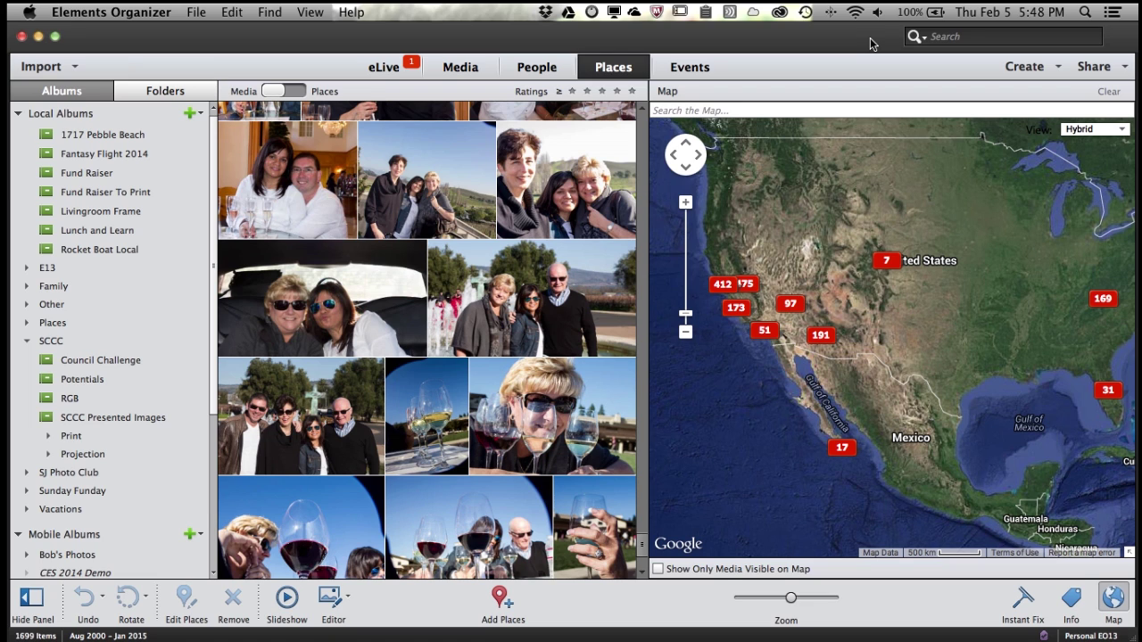
- Zoom the Places map to the resort, show its two photos, then switch to Events
click(842, 447)
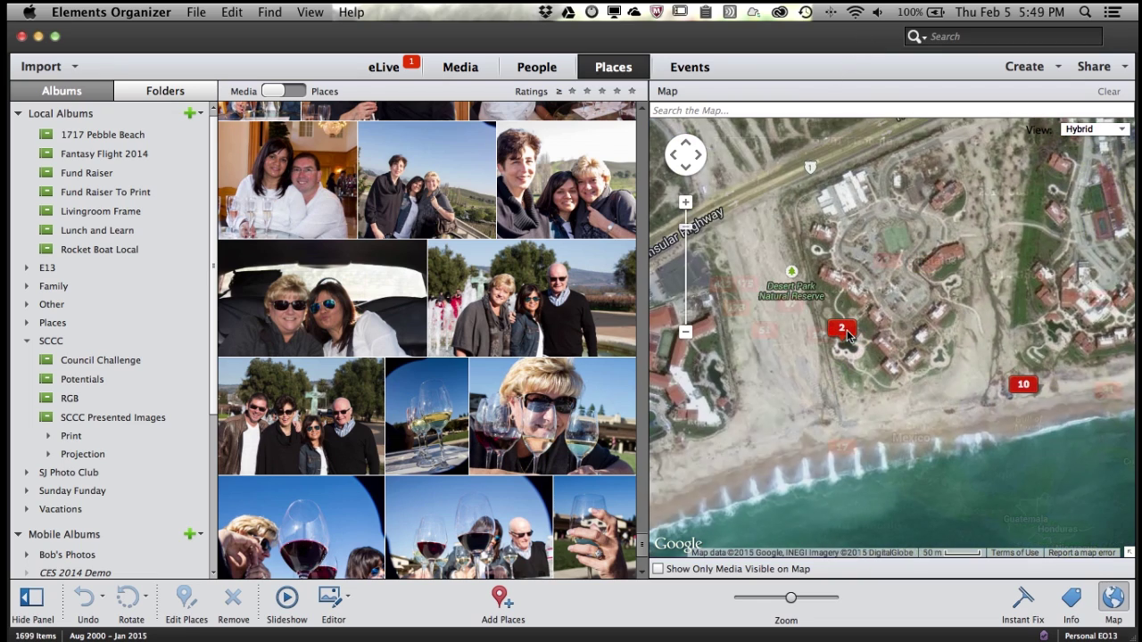
click(844, 328)
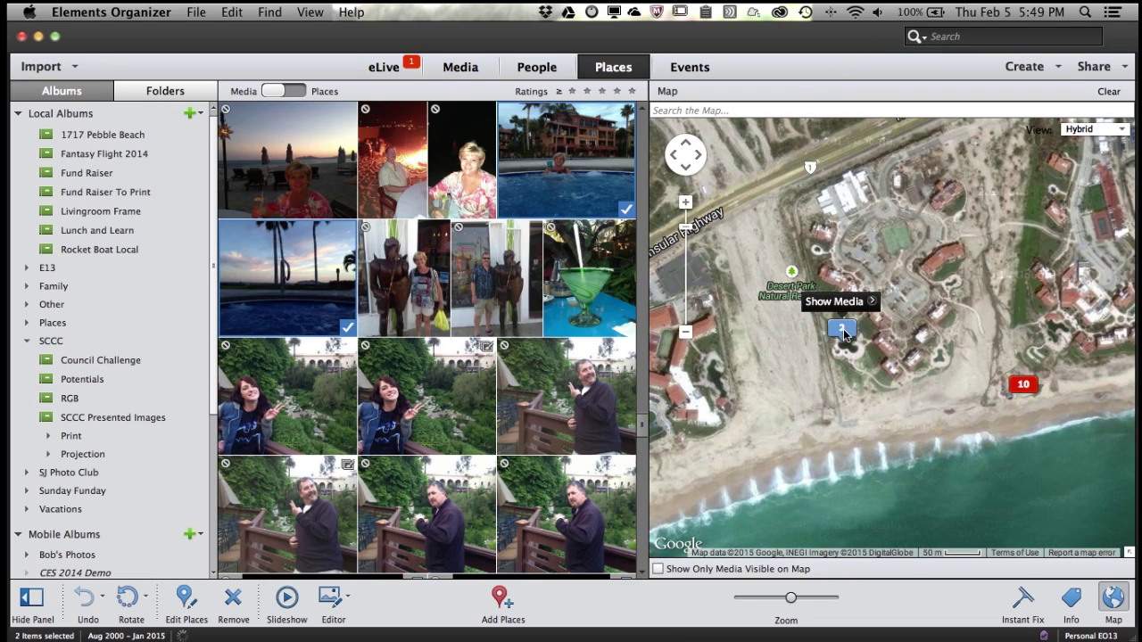
click(843, 330)
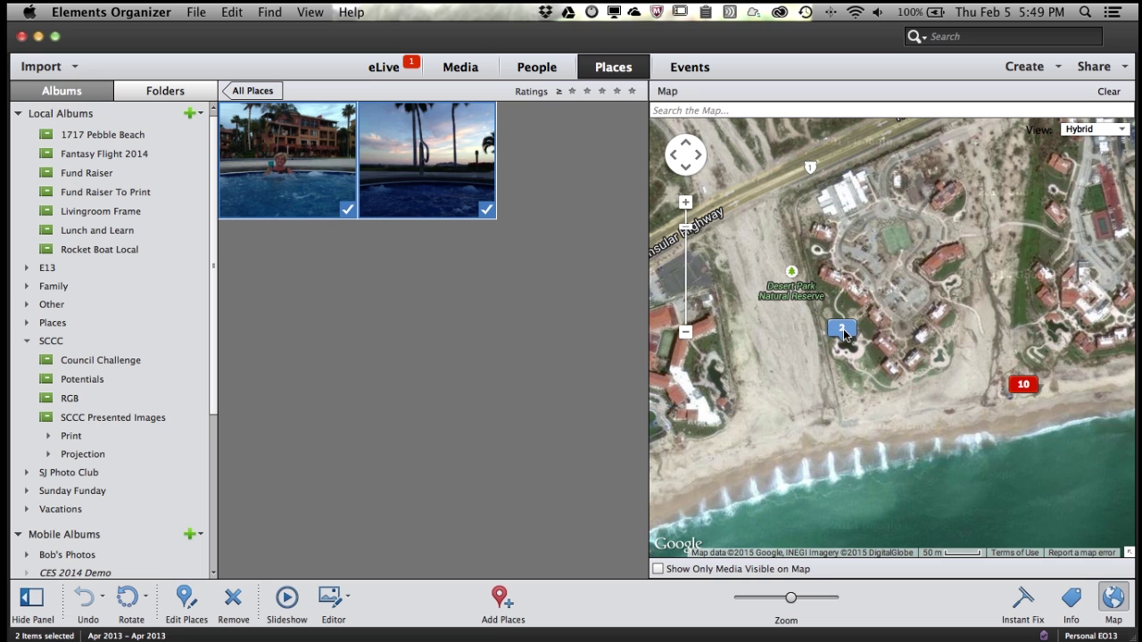
click(692, 69)
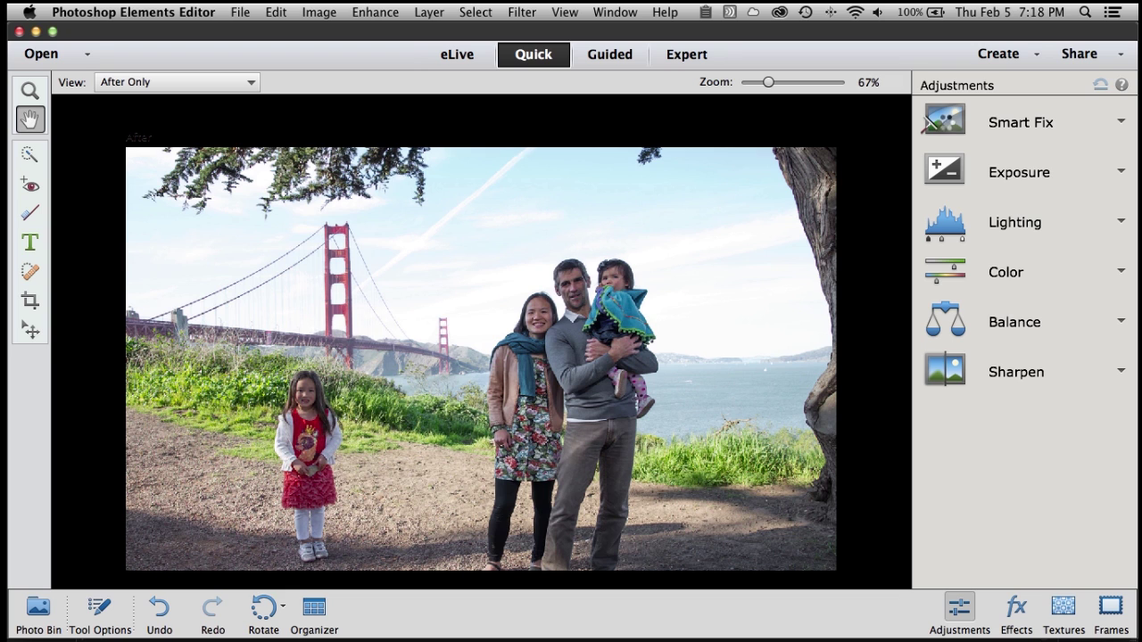
- Apply Auto Smart Fix and the coloured Pencil Sketch effect, then switch to Guided mode
click(947, 126)
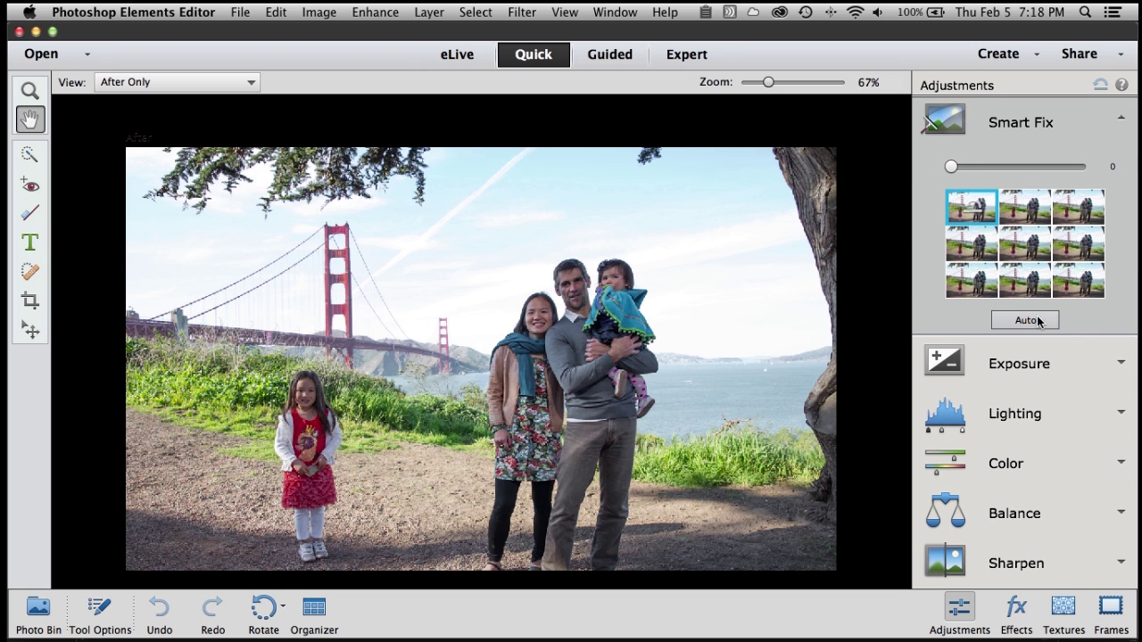
click(1041, 318)
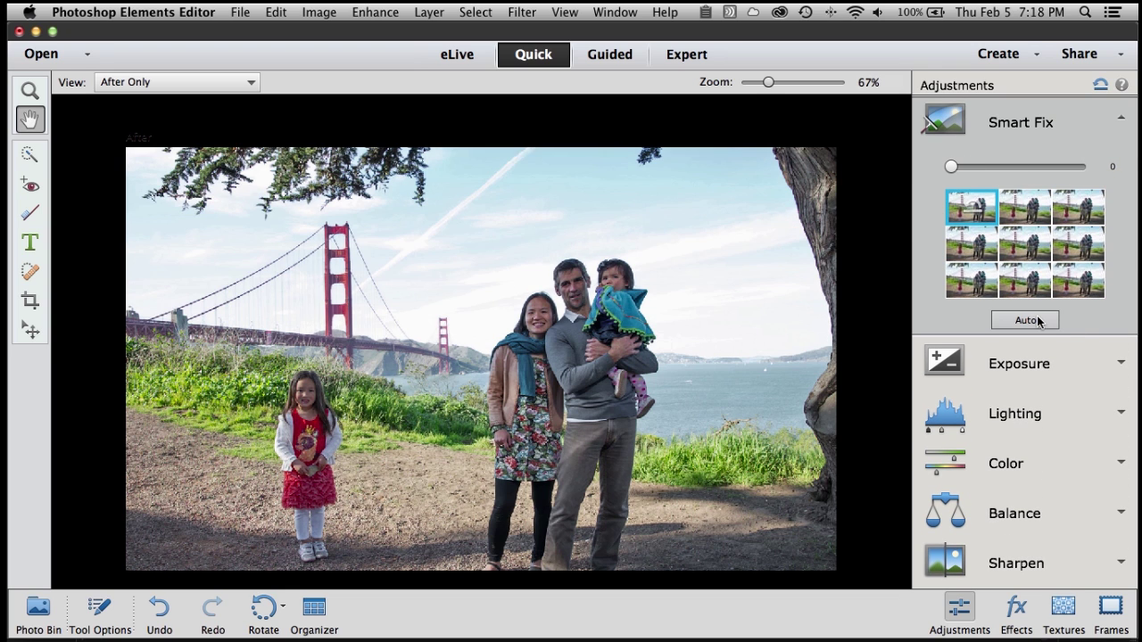
click(1016, 610)
click(972, 237)
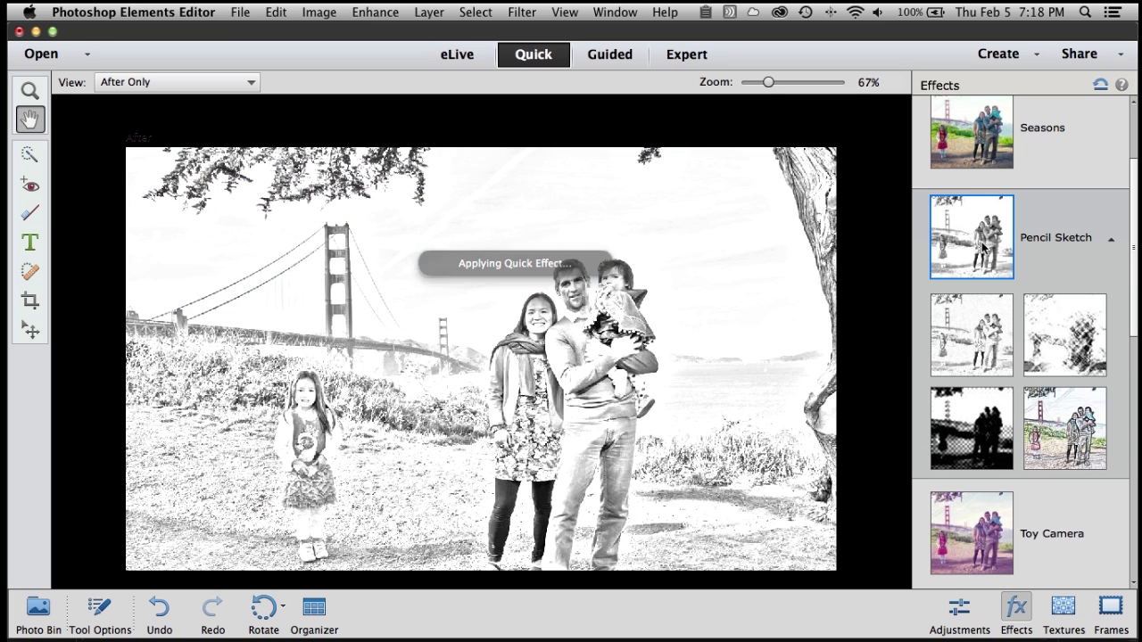
click(1099, 464)
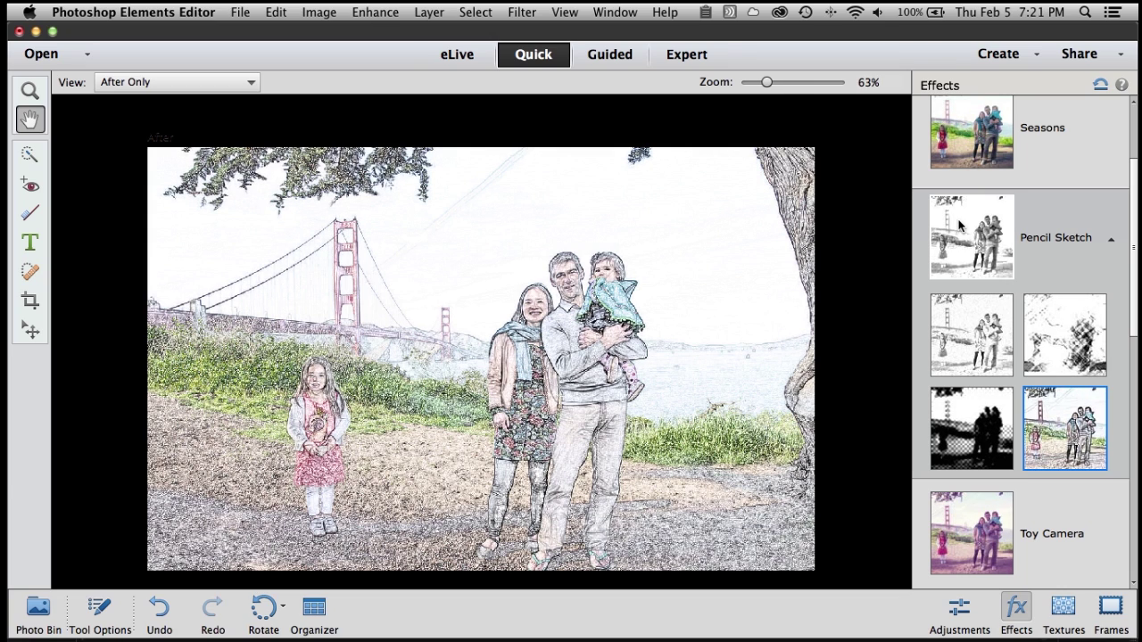
click(614, 55)
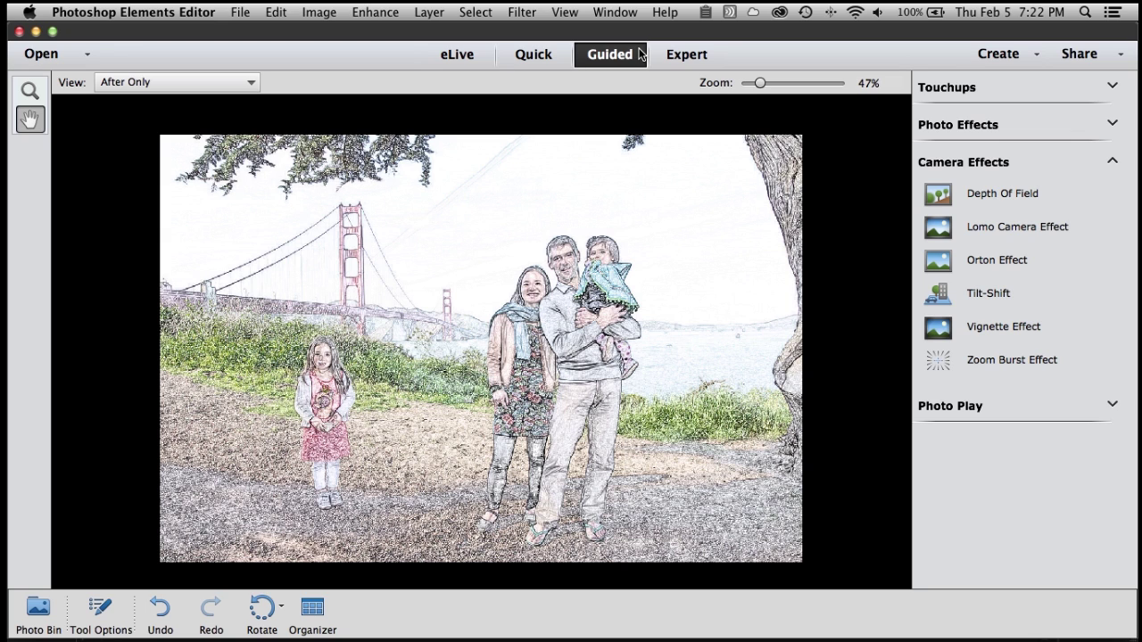
- Add the Camera Effects Zoom Burst Effect to the sketch-style photo
click(1000, 360)
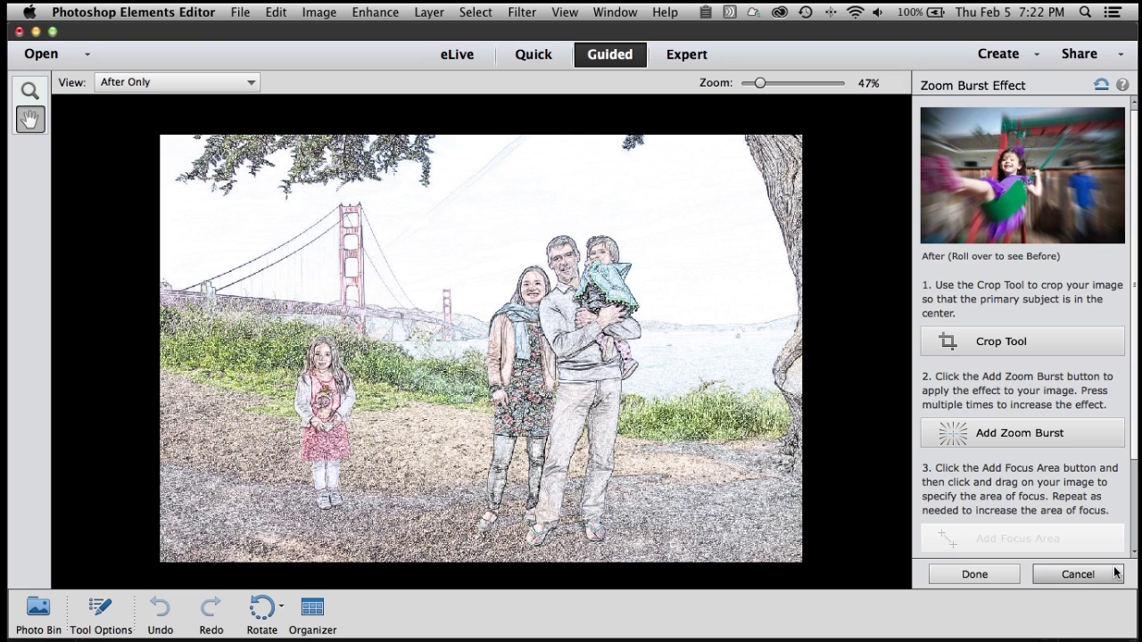
click(1026, 434)
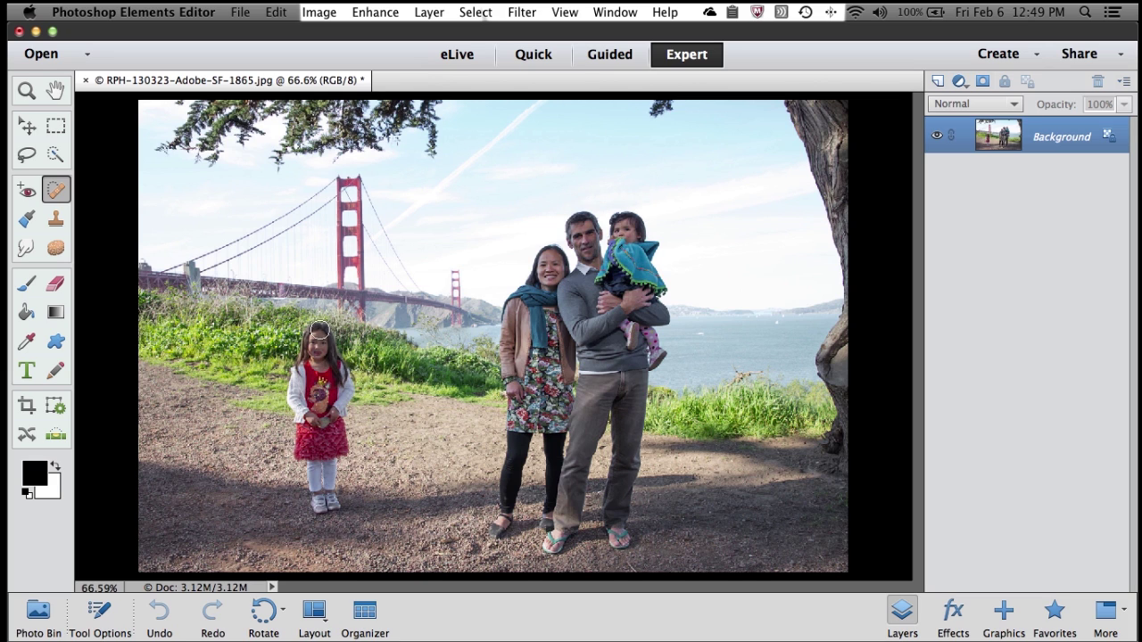
- Try Spot Healing the girl away, undo, then Content-Aware Move her beside the couple
mouse_move(308, 344)
mouse_down()
mouse_move(291, 397)
mouse_move(299, 453)
mouse_move(344, 513)
mouse_move(328, 419)
mouse_up()
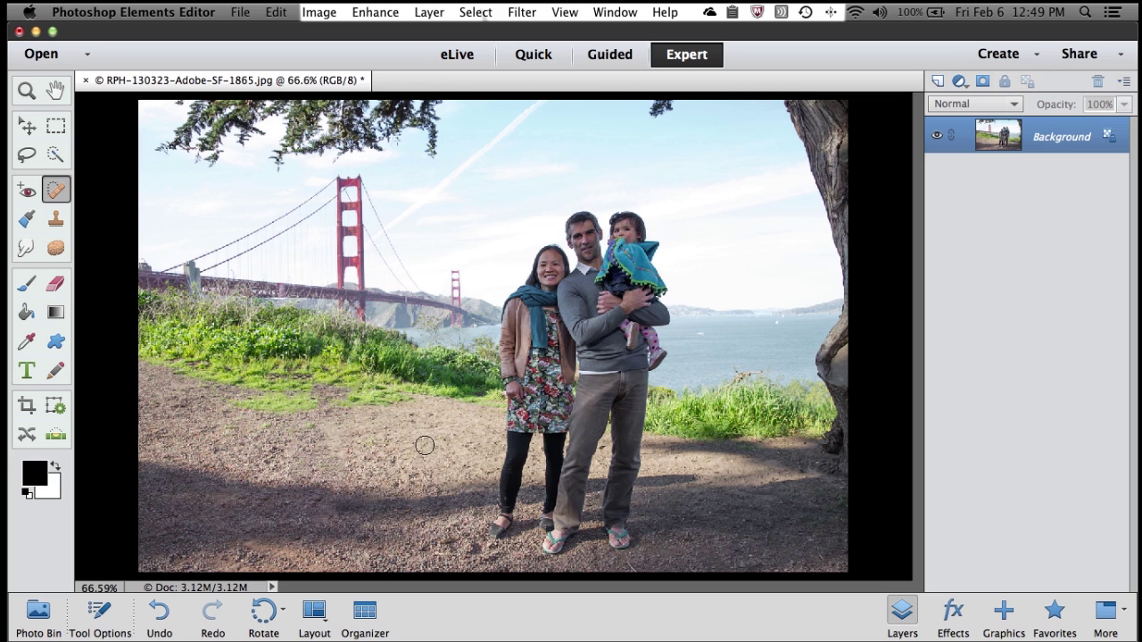
key(super+z)
click(28, 434)
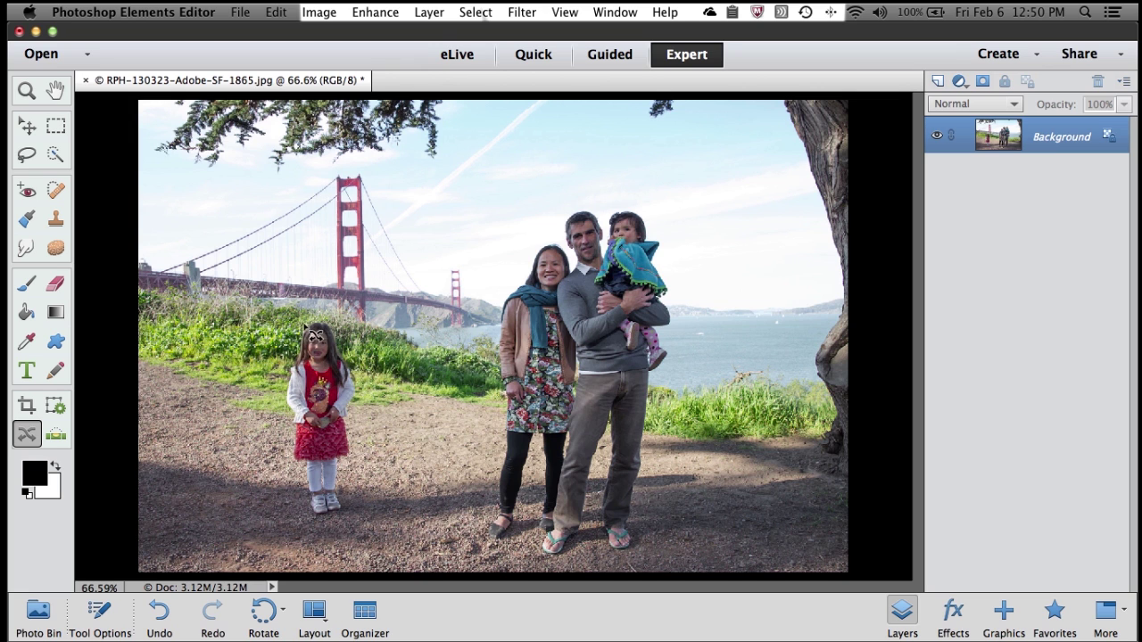
mouse_move(303, 330)
mouse_down()
mouse_move(289, 418)
mouse_move(346, 480)
mouse_move(305, 332)
mouse_up()
drag(326, 375, 440, 385)
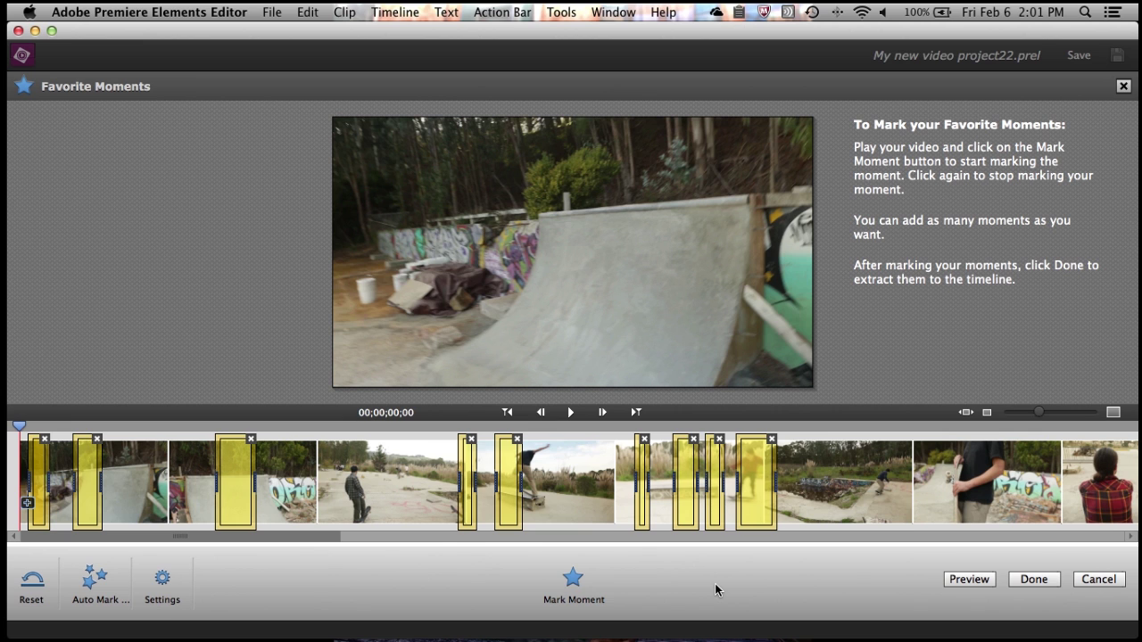
- Play the skatepark video from the start in the Favorite Moments panel
click(976, 580)
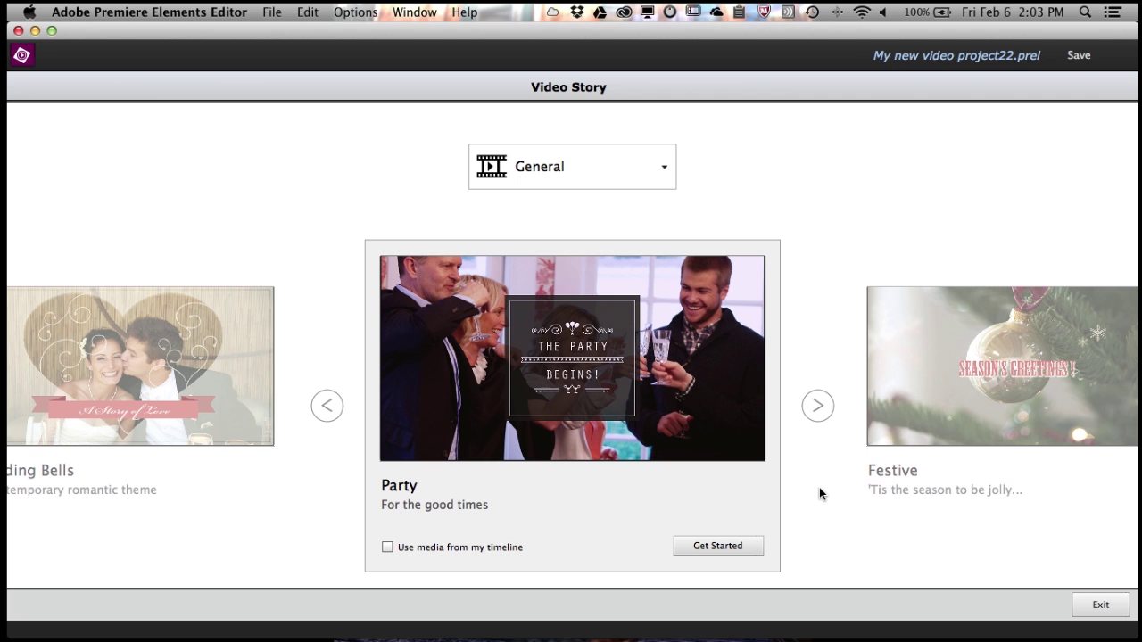
- Step through Festive, Birthday Bash, Make a wish! and Party Pop to Graduation Day!
click(813, 410)
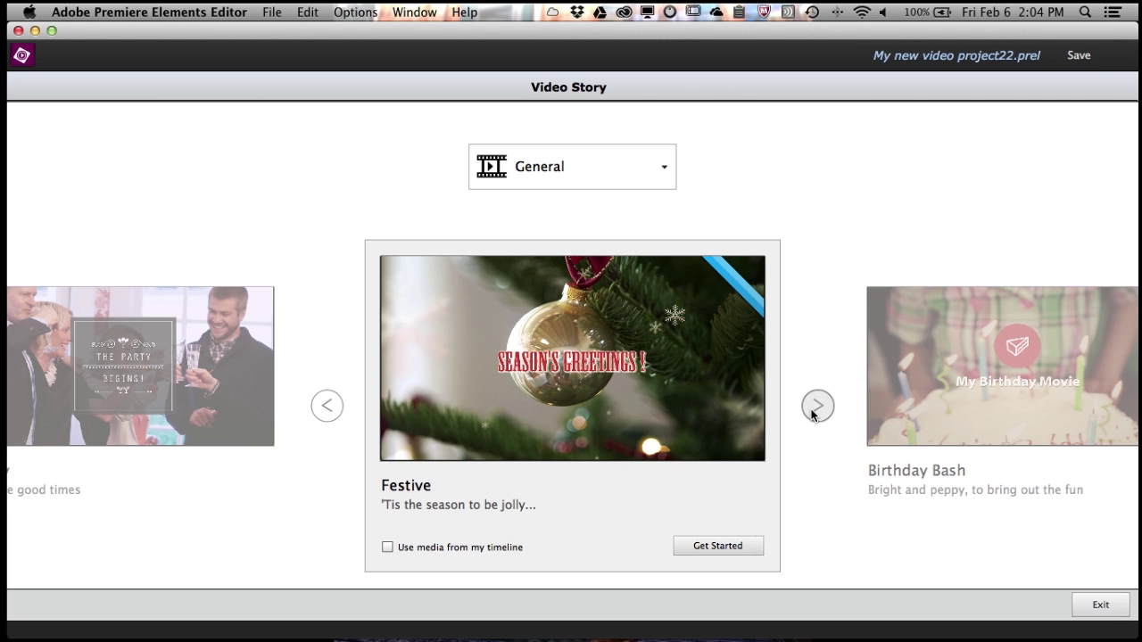
click(814, 412)
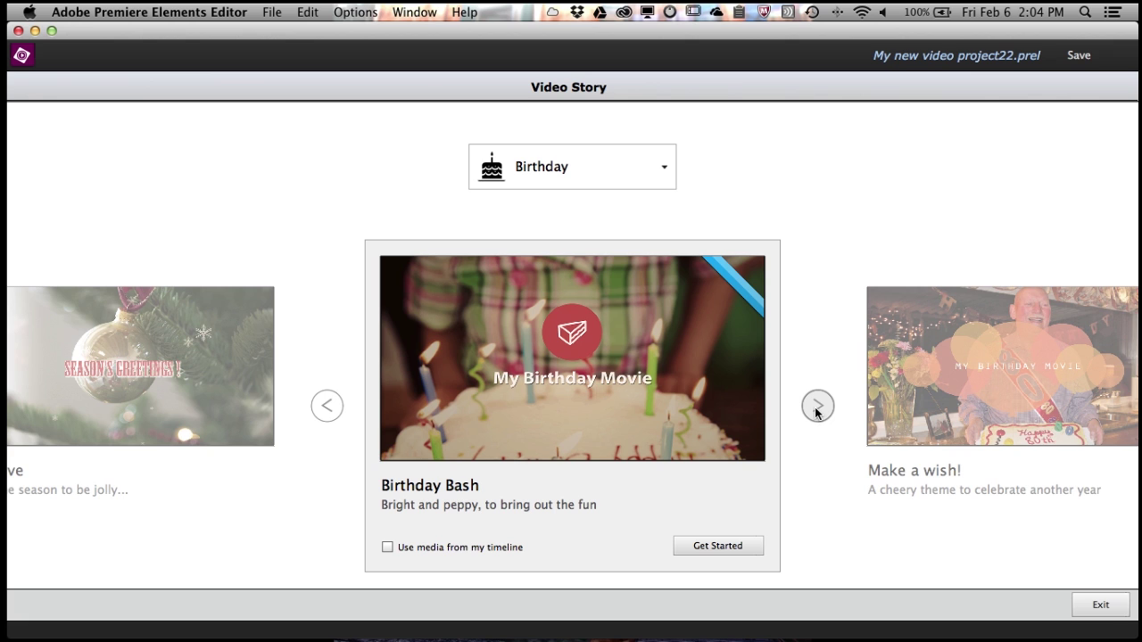
click(816, 412)
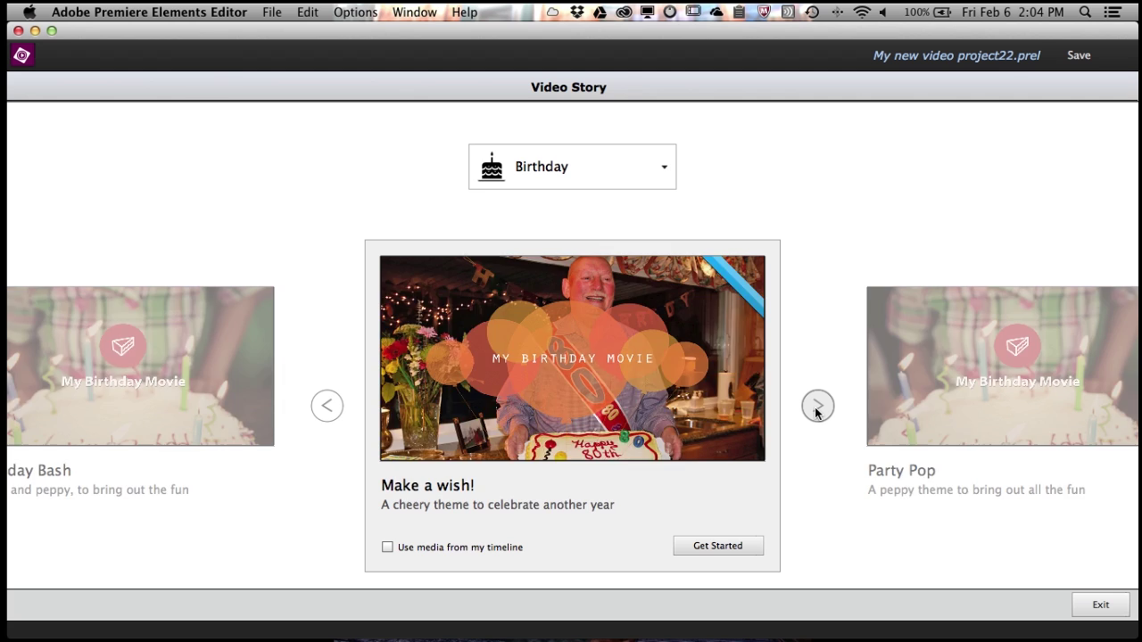
click(816, 412)
click(816, 413)
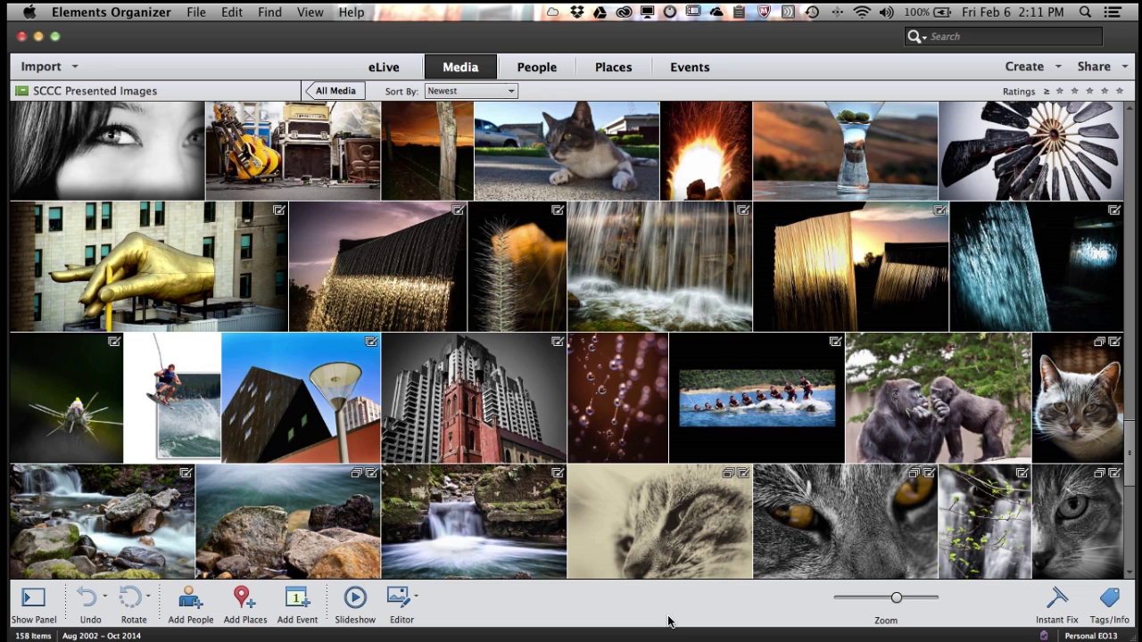
- Open eLive and scroll through articles like Winter Landscape Photography and Frozen Wonderland
click(386, 69)
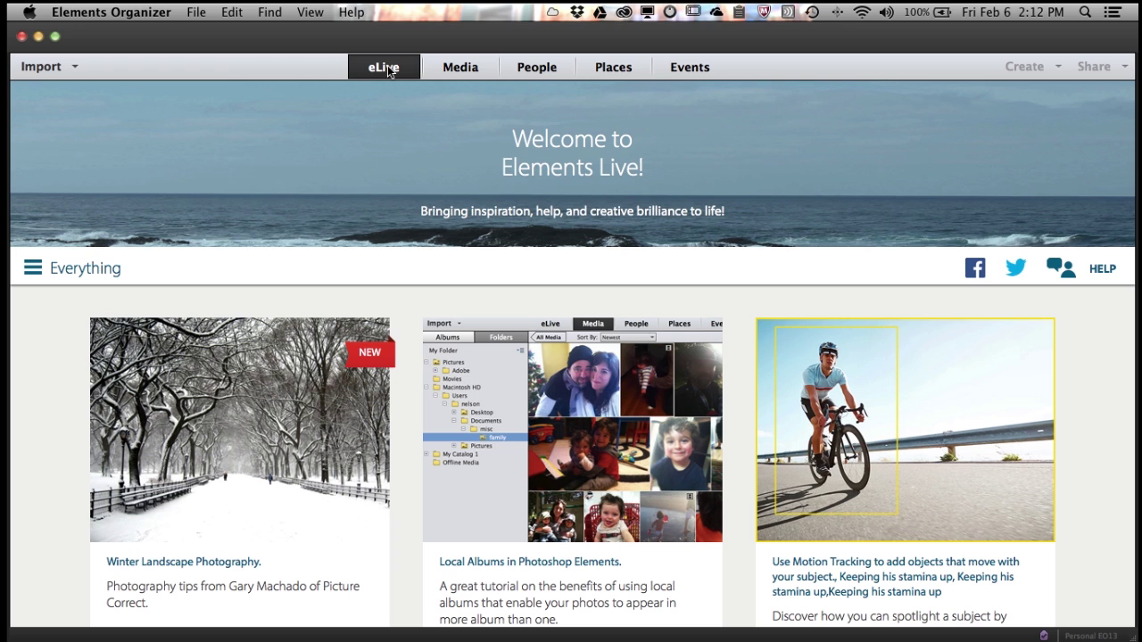
scroll(515, 348, down, 3)
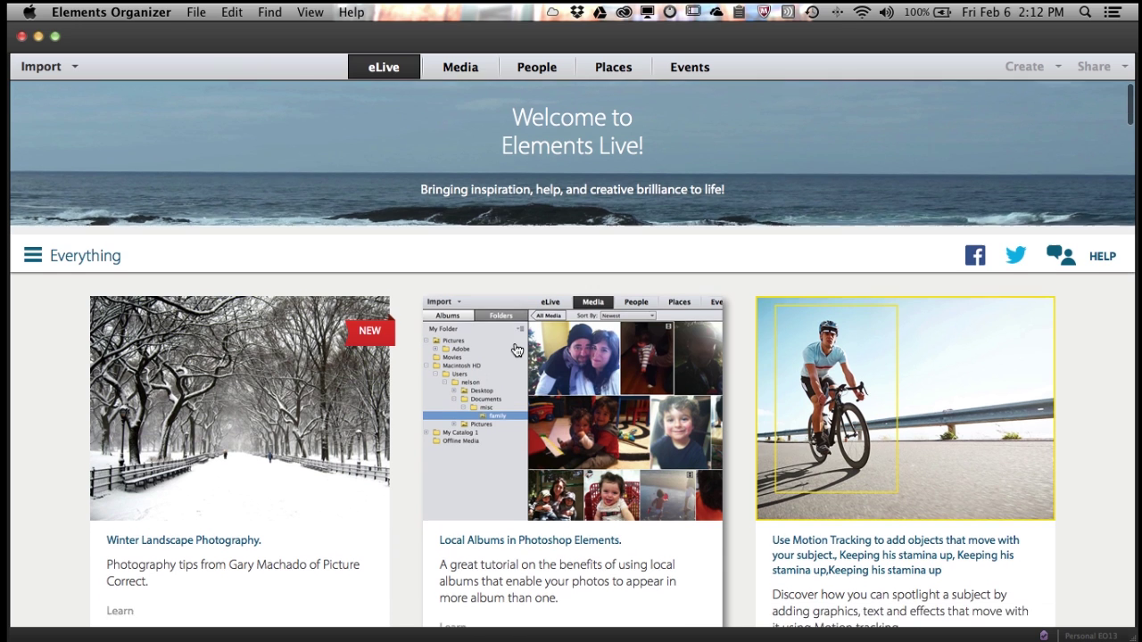
scroll(516, 348, down, 3)
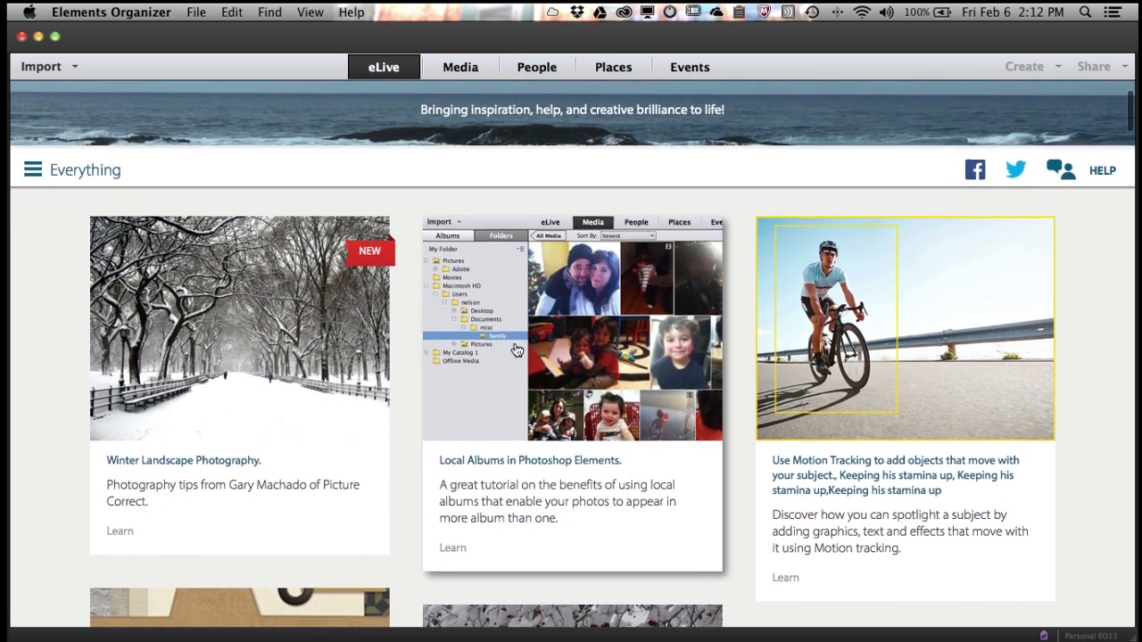
scroll(516, 349, down, 2)
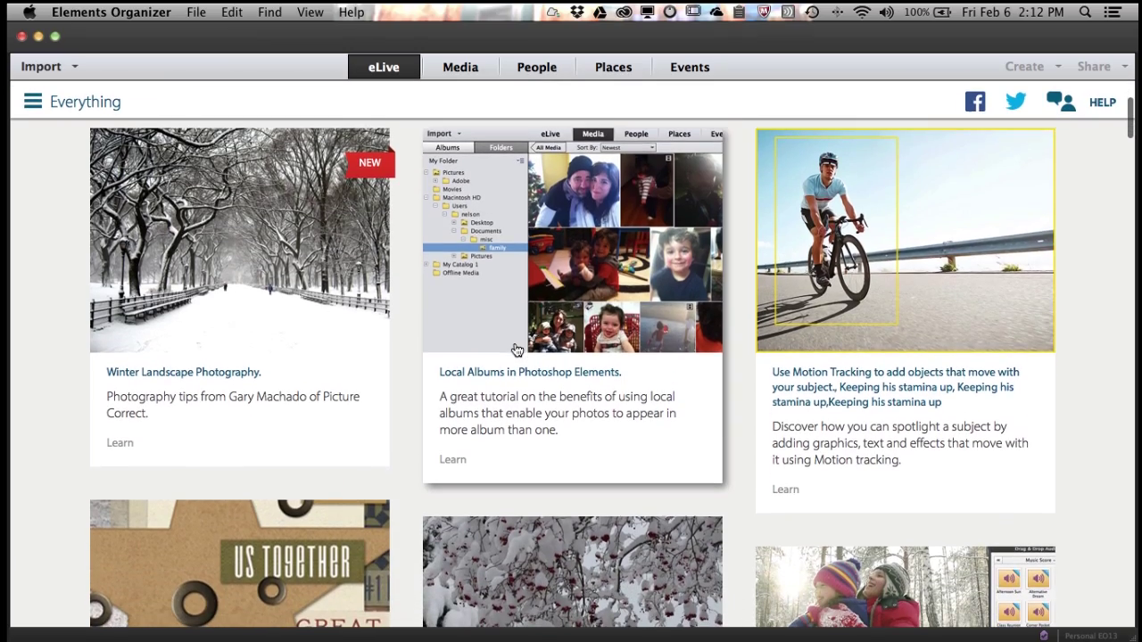
scroll(516, 349, down, 8)
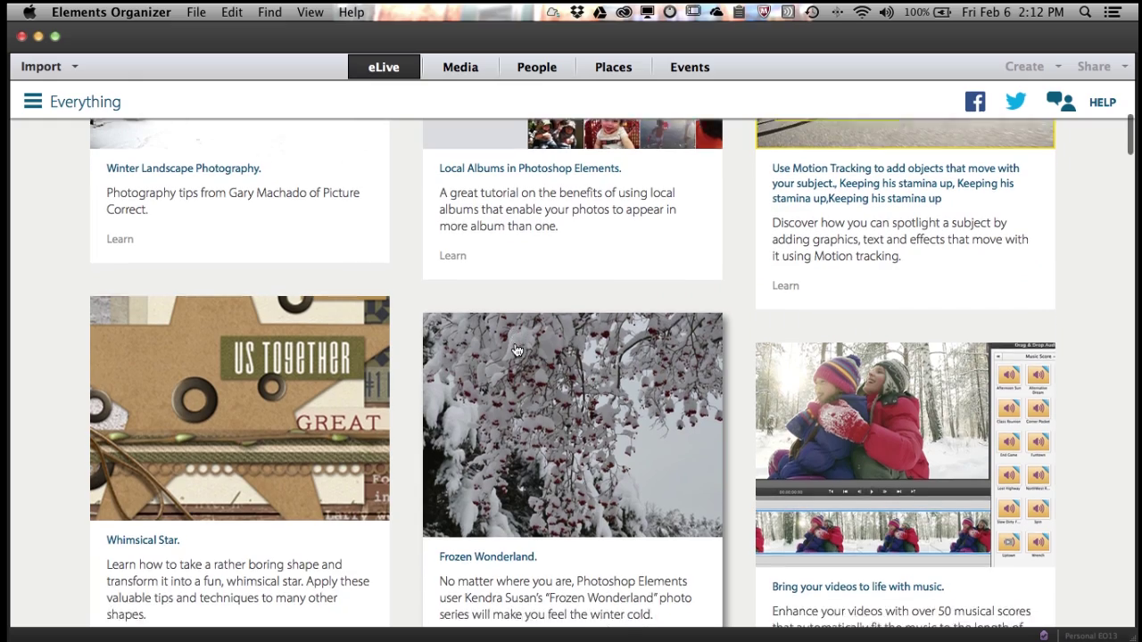
scroll(516, 350, down, 3)
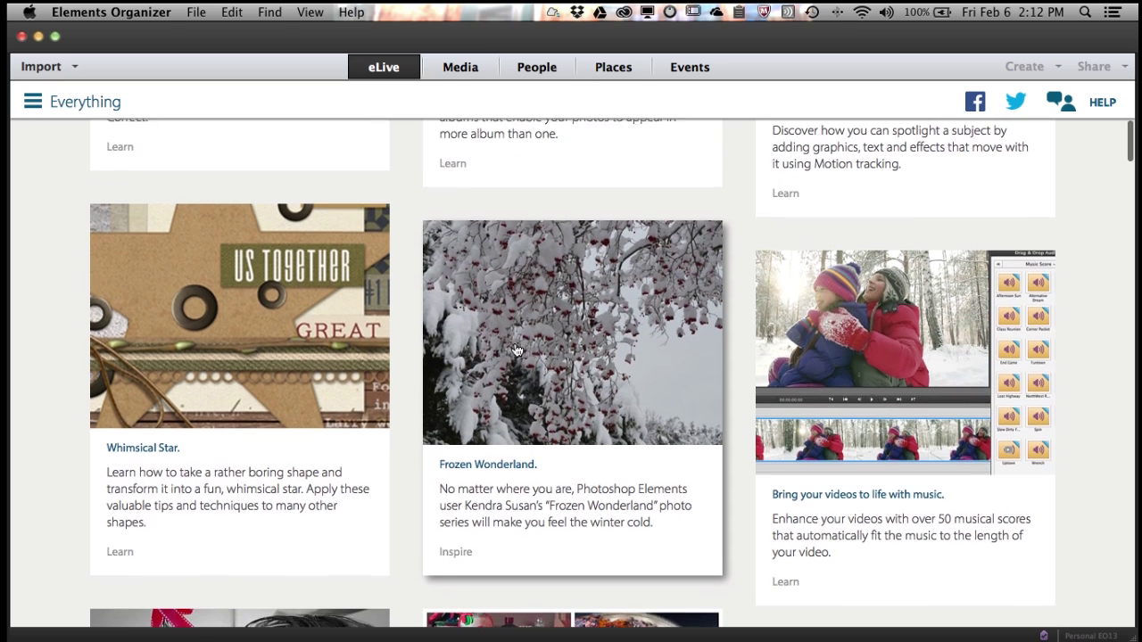